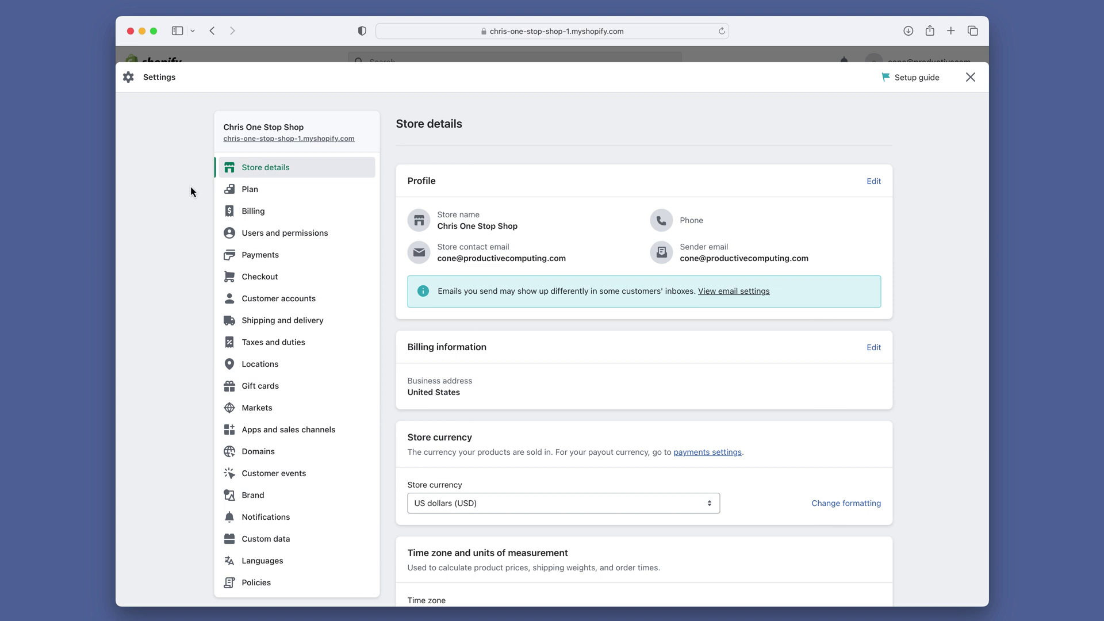
- Open the Apps and sales channels page in the Shopify store settings
click(272, 431)
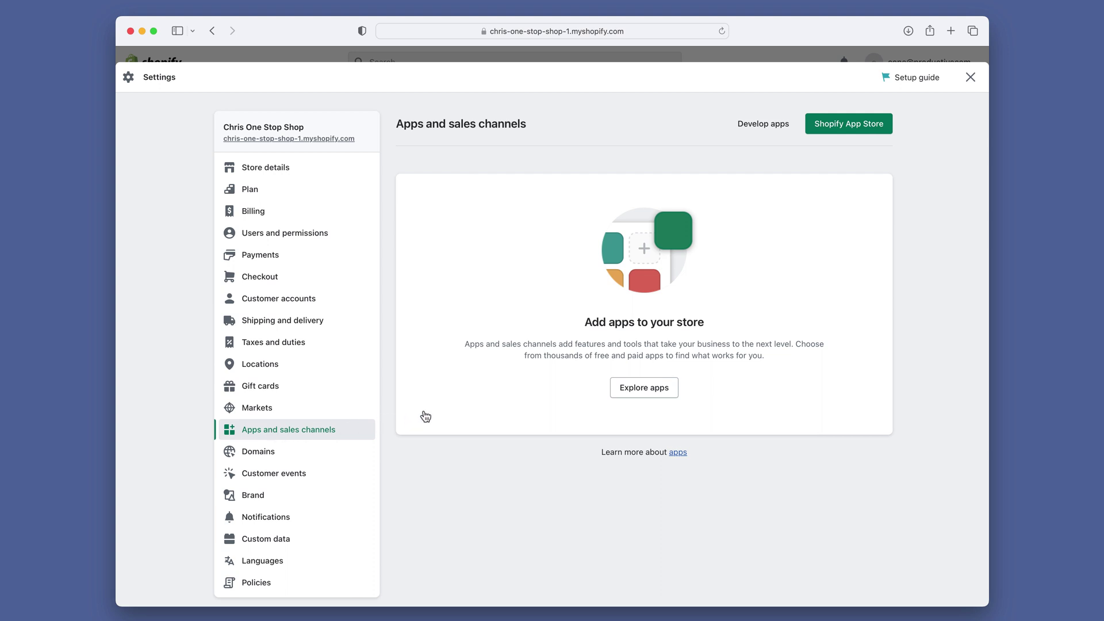
- Allow custom app development on the Shopify store
click(765, 125)
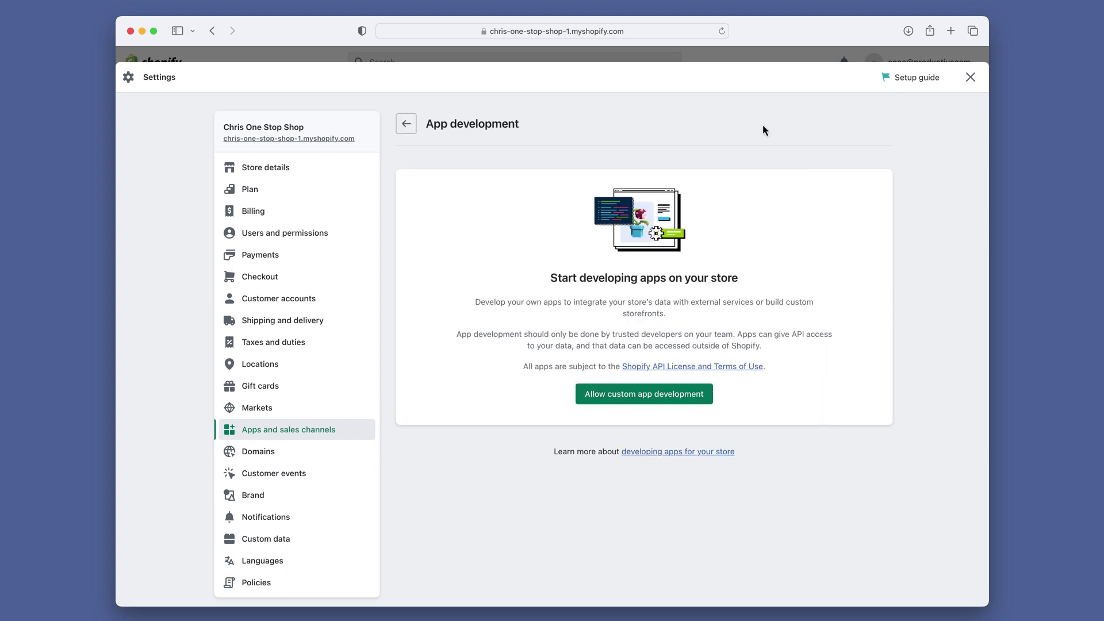
click(665, 399)
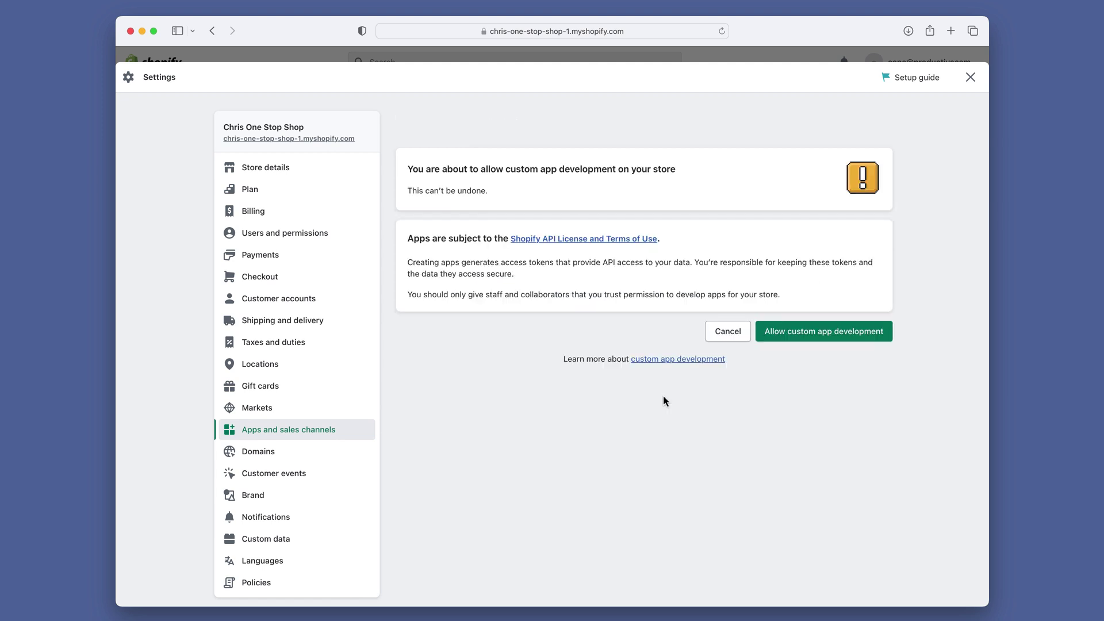
click(804, 336)
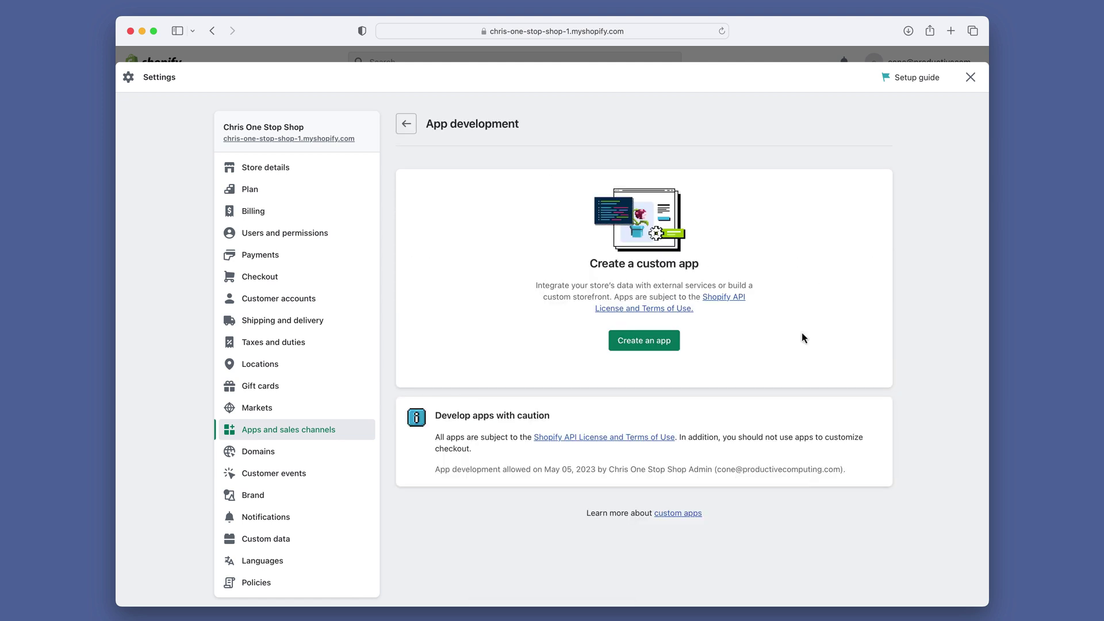
- Create a custom app named 'API Testing'
click(654, 341)
text(API Testing)
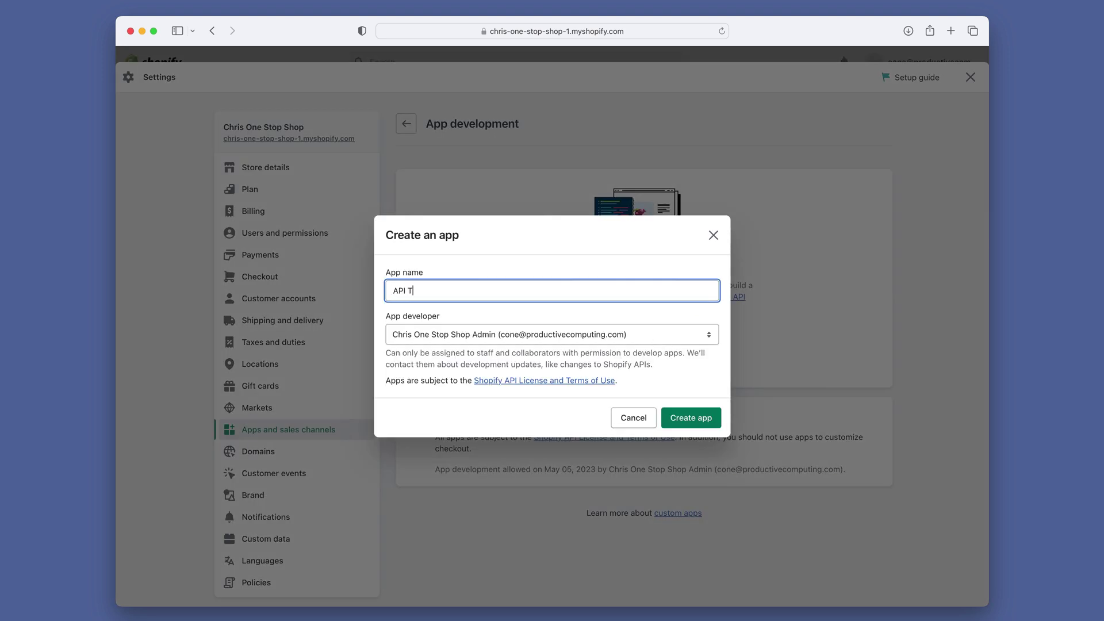
click(692, 412)
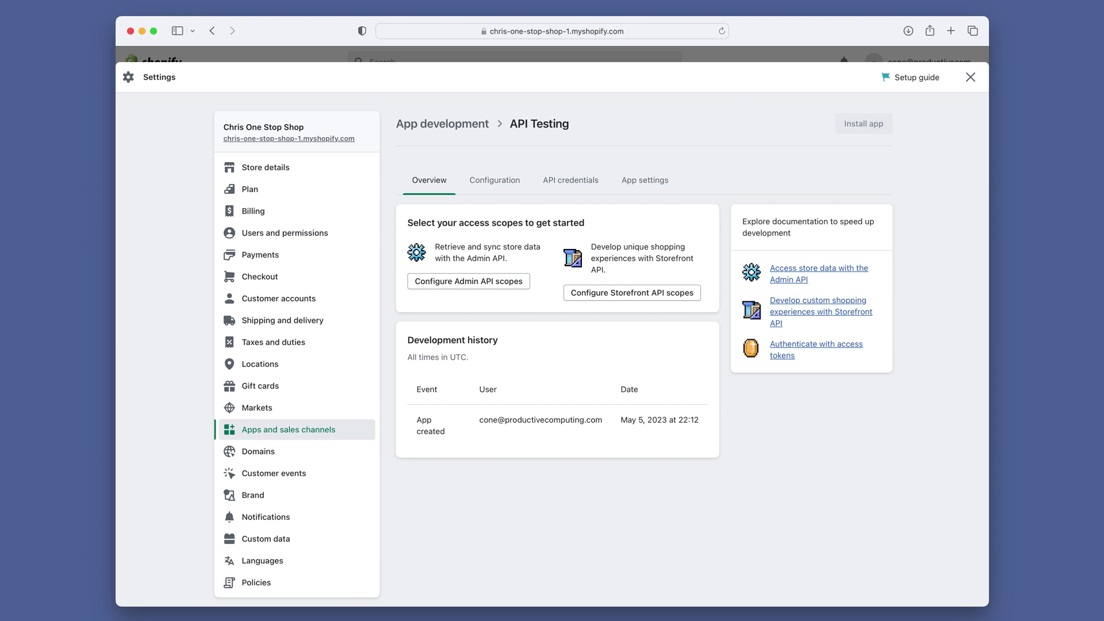
- Give API Testing the write_customers and read_customers Admin API scopes and save
click(493, 186)
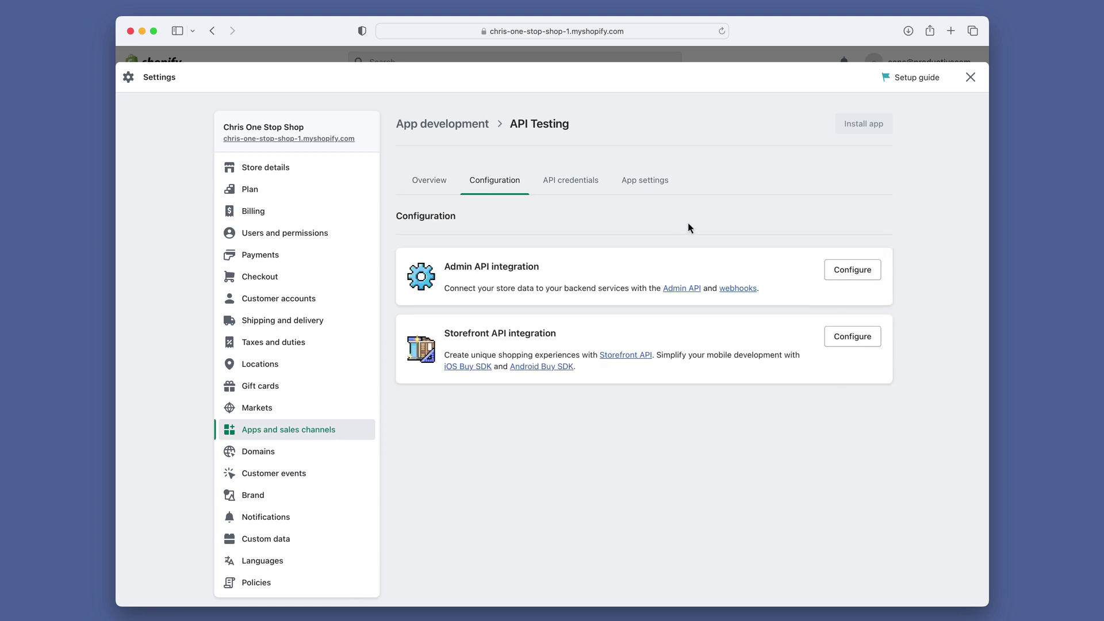
click(843, 272)
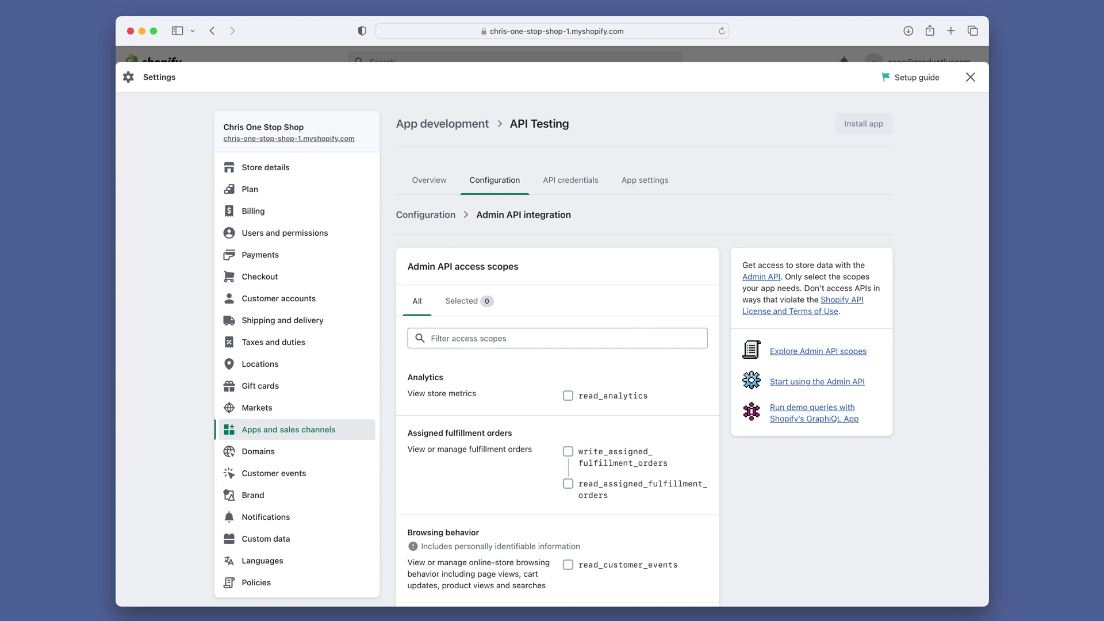
scroll(601, 348, down, 2)
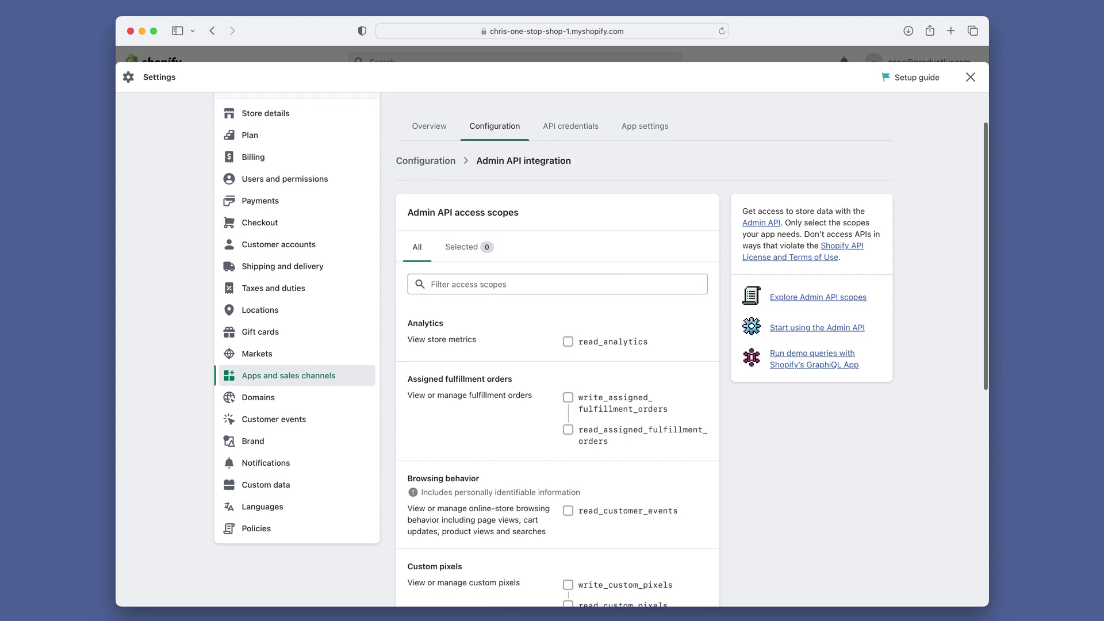
scroll(554, 351, down, 3)
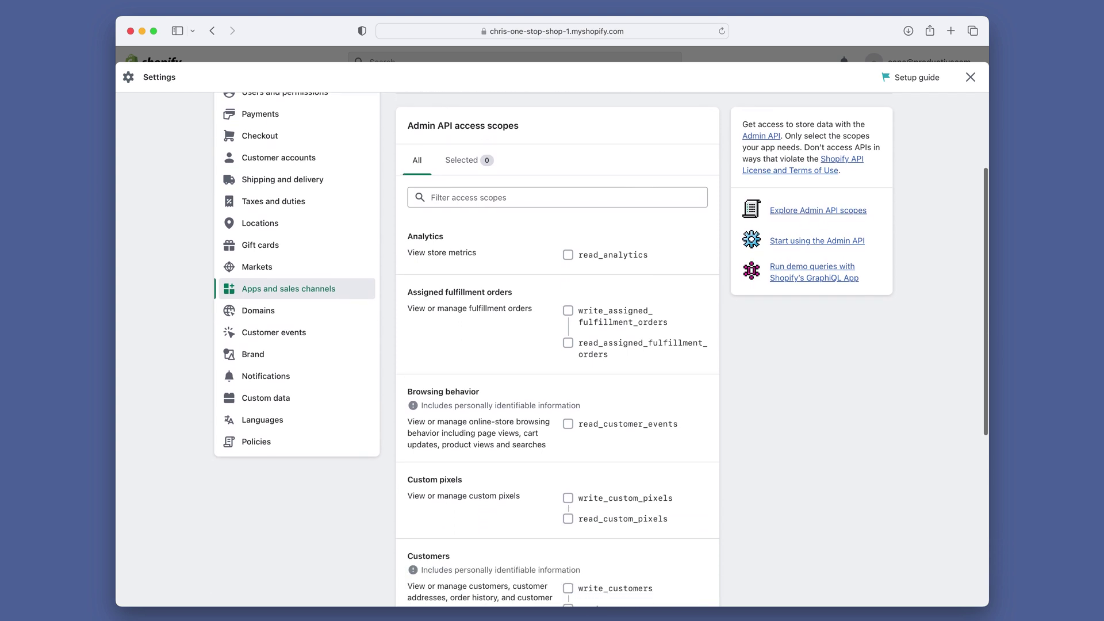
scroll(600, 349, down, 4)
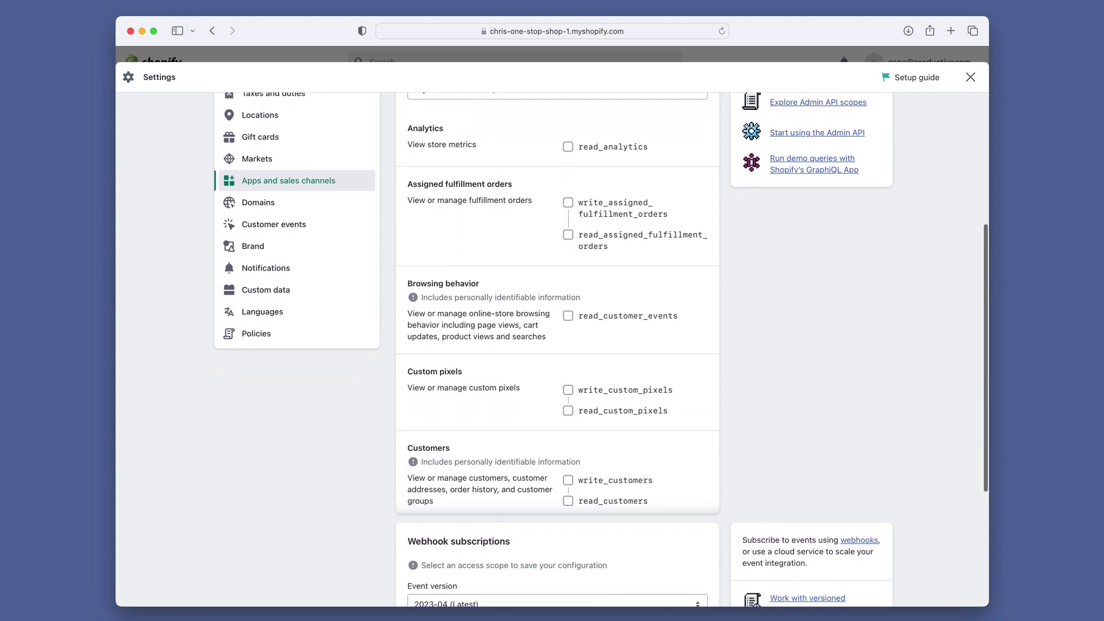
scroll(725, 272, down, 4)
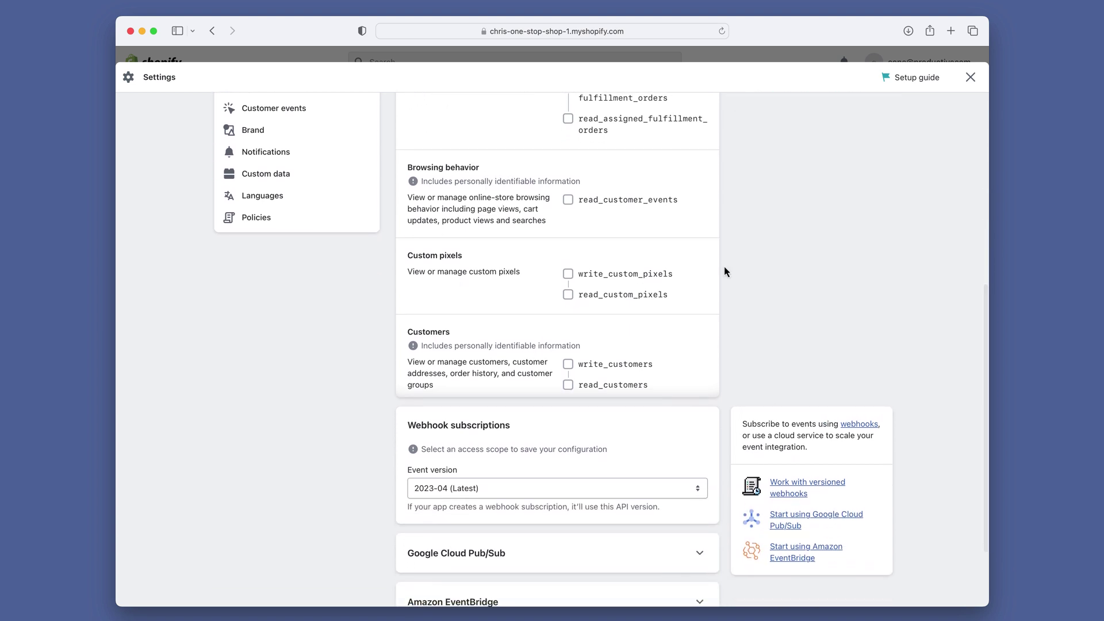
scroll(725, 271, down, 3)
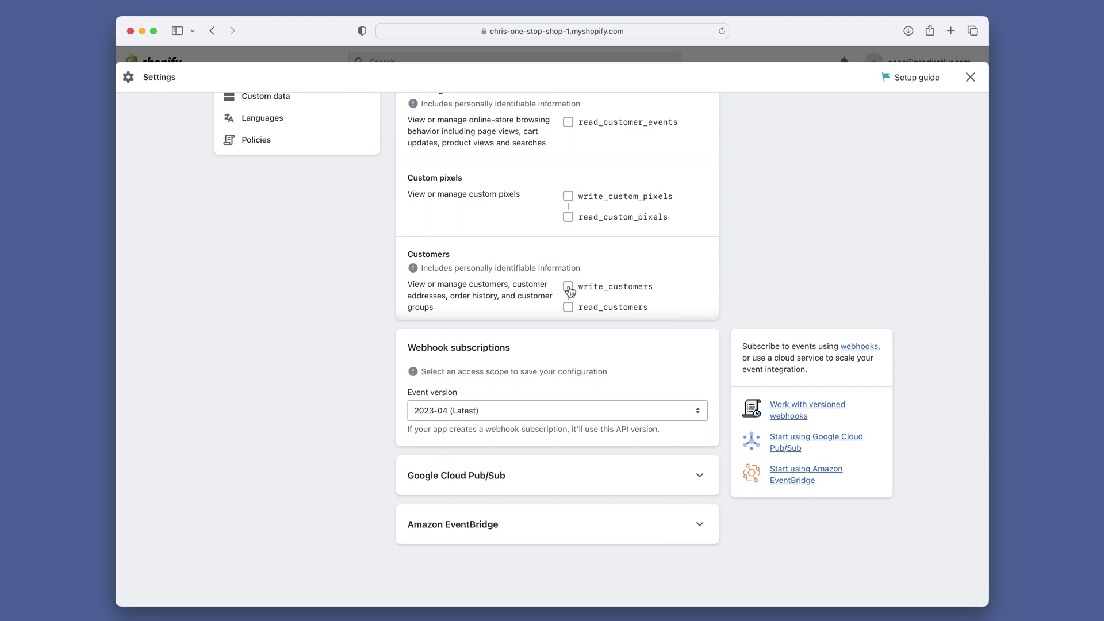
click(568, 287)
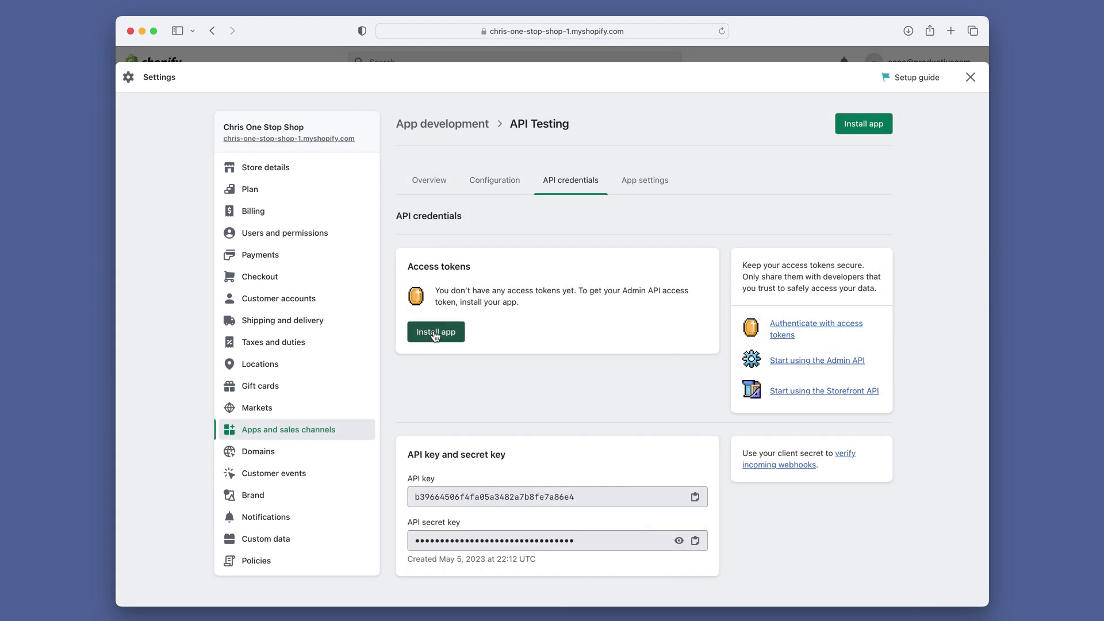
- Install API Testing on the store and copy its Admin API access token
click(440, 400)
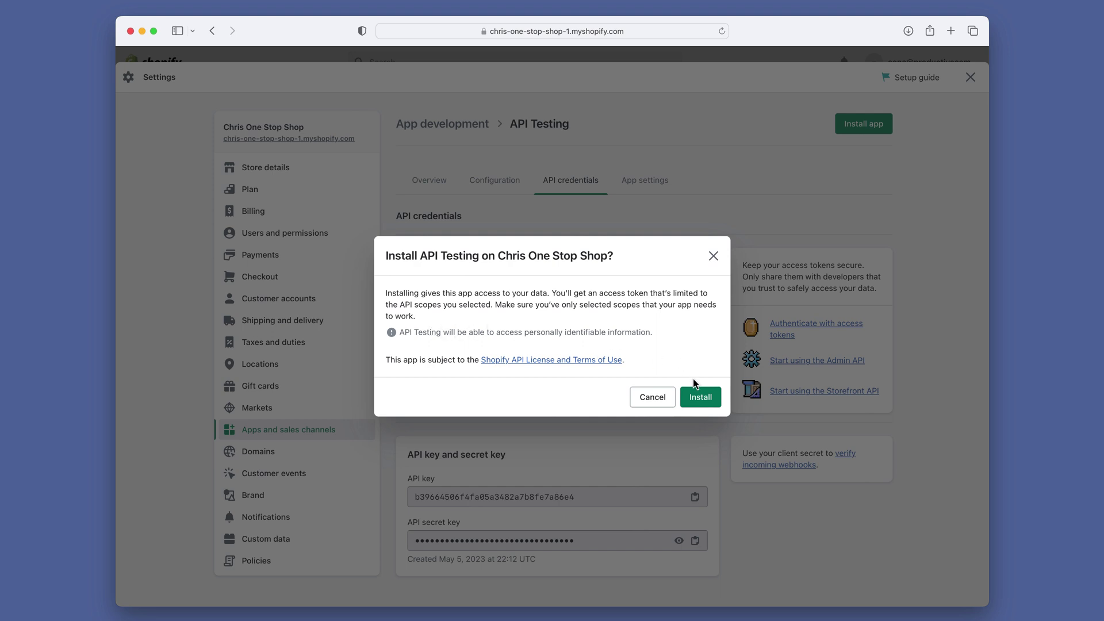
click(698, 399)
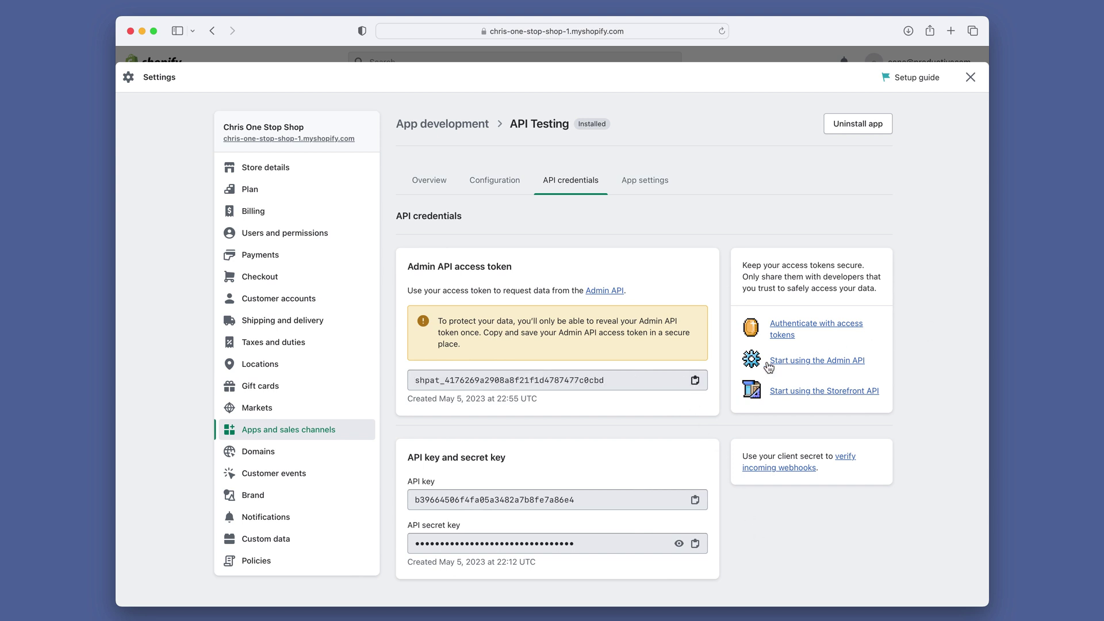
click(695, 380)
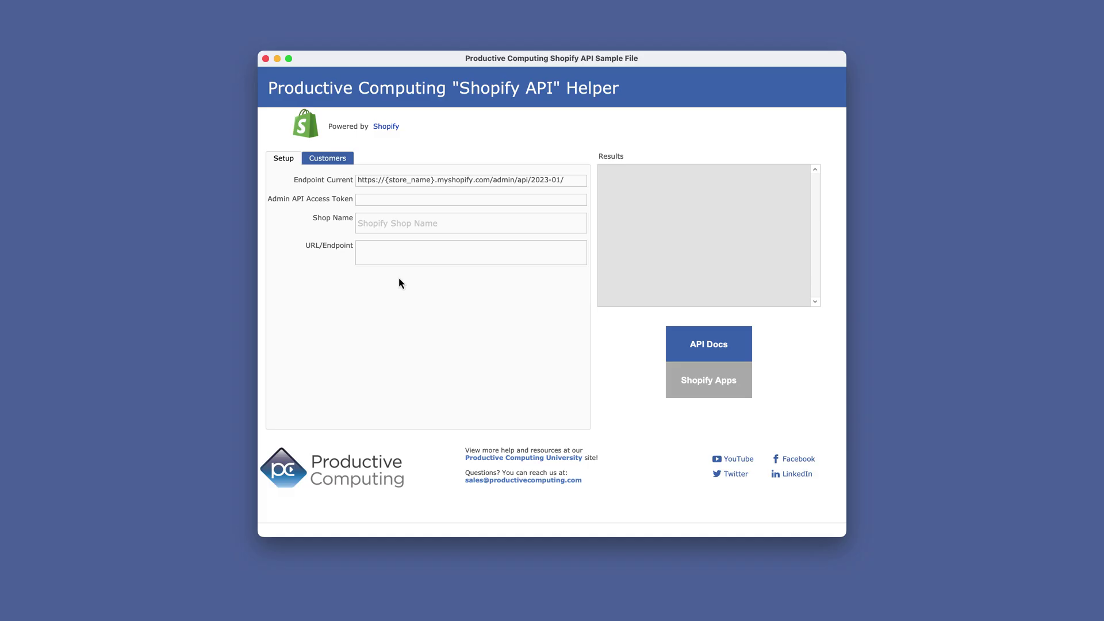
- Paste the Admin API access token into the helper's token field
click(381, 202)
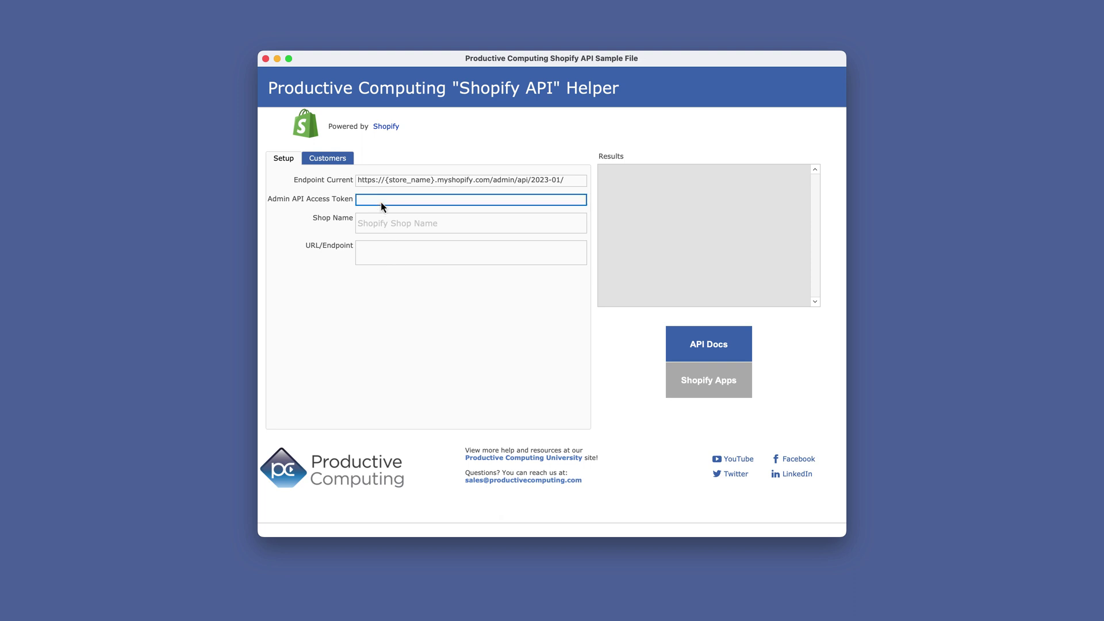
right_click(380, 202)
click(398, 236)
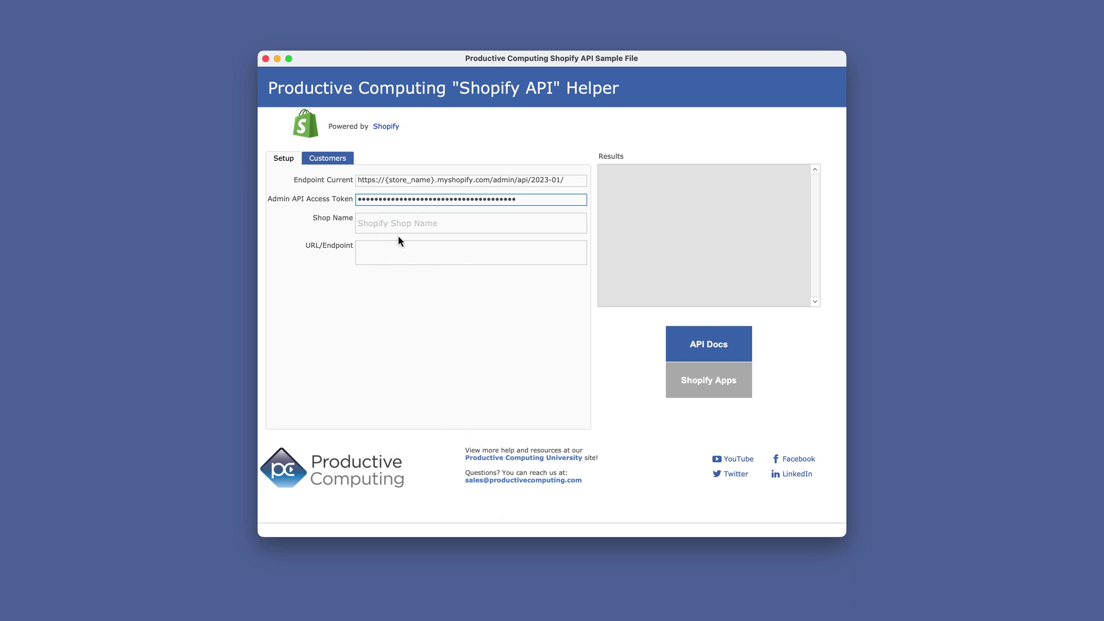
click(468, 285)
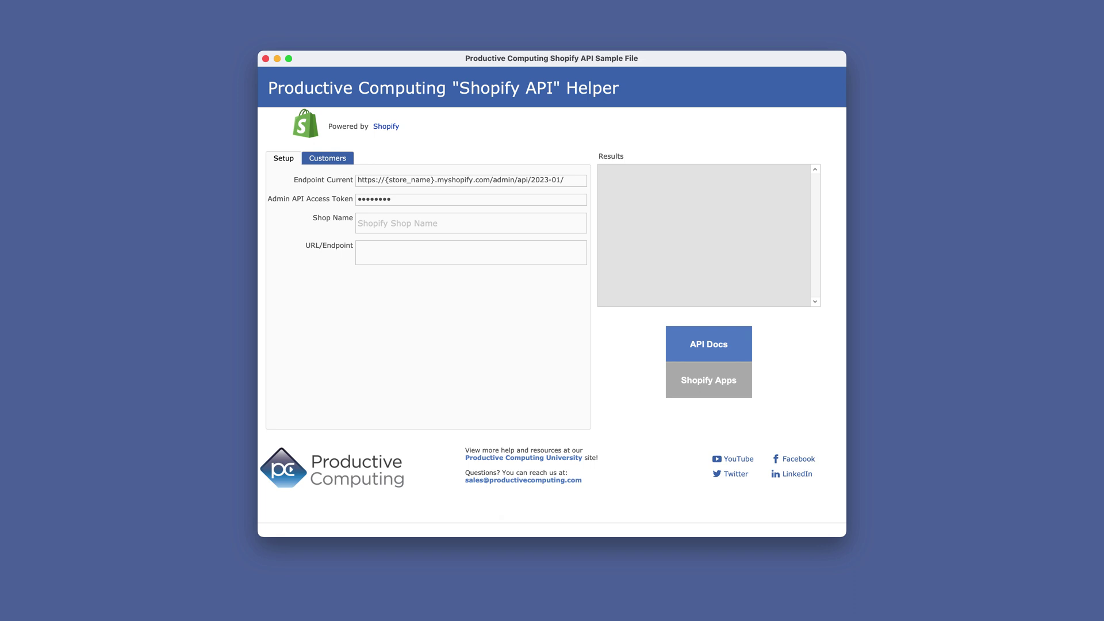
- Paste the store's shop name into the Shop Name field
click(386, 223)
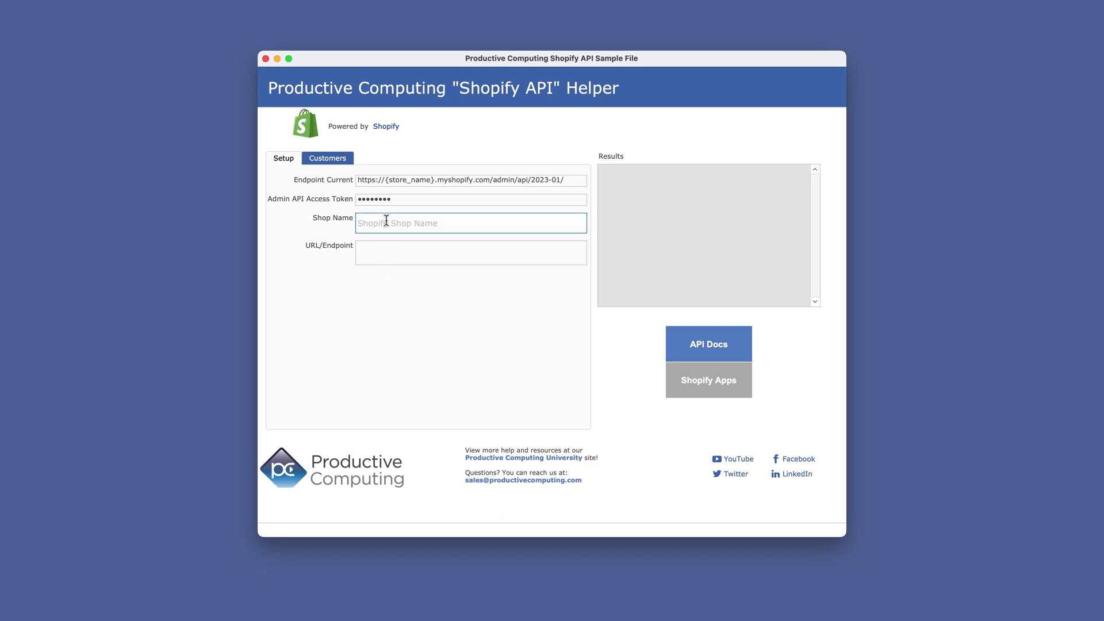
right_click(388, 223)
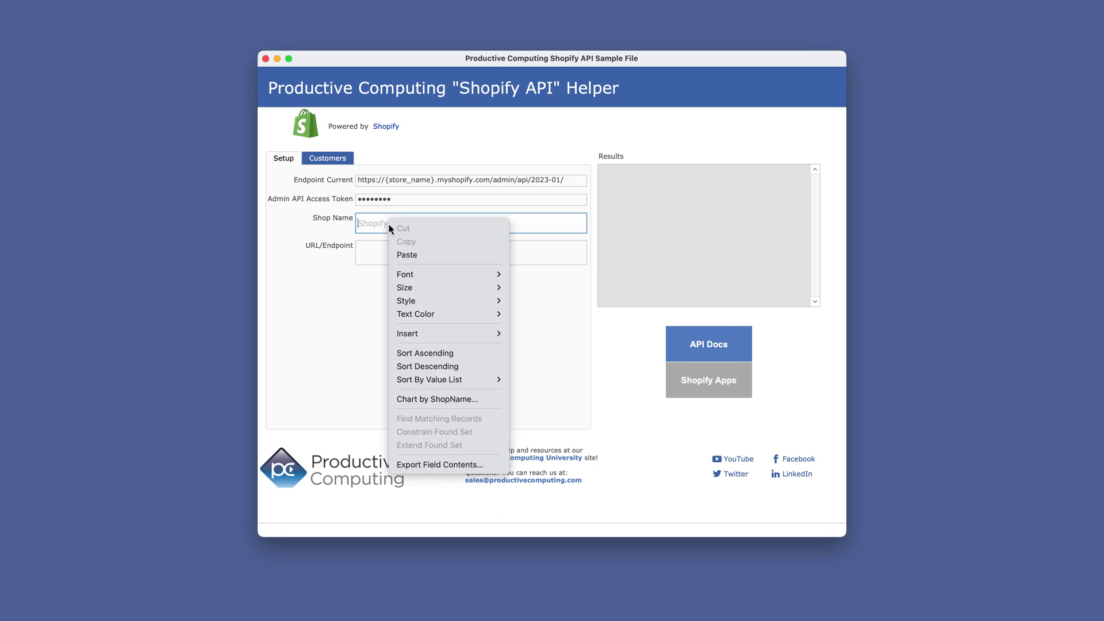
click(406, 255)
click(427, 302)
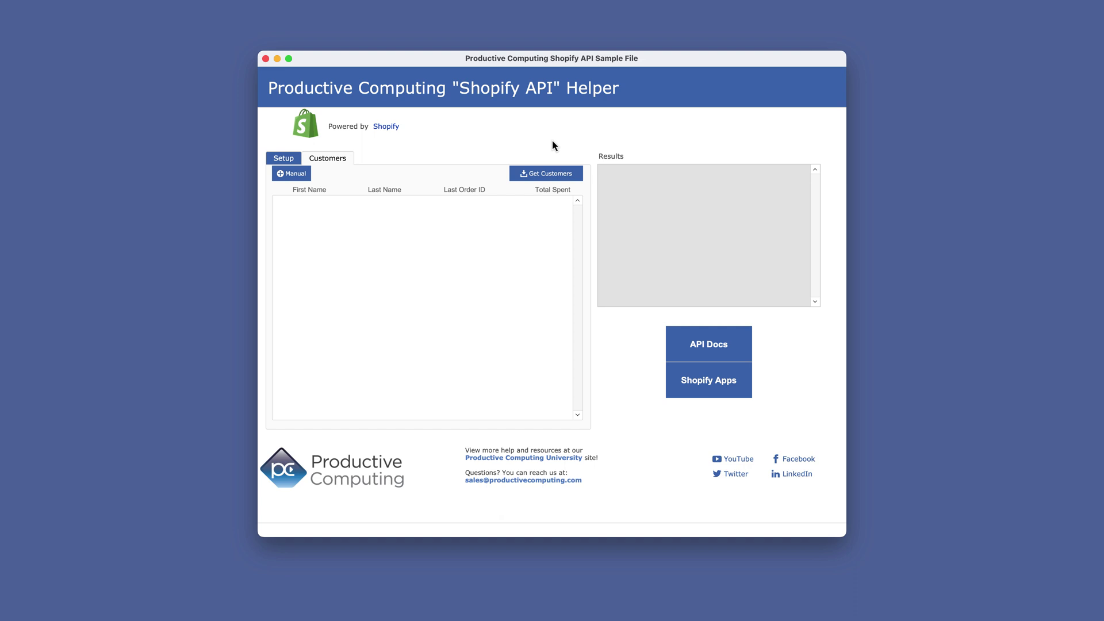
click(553, 175)
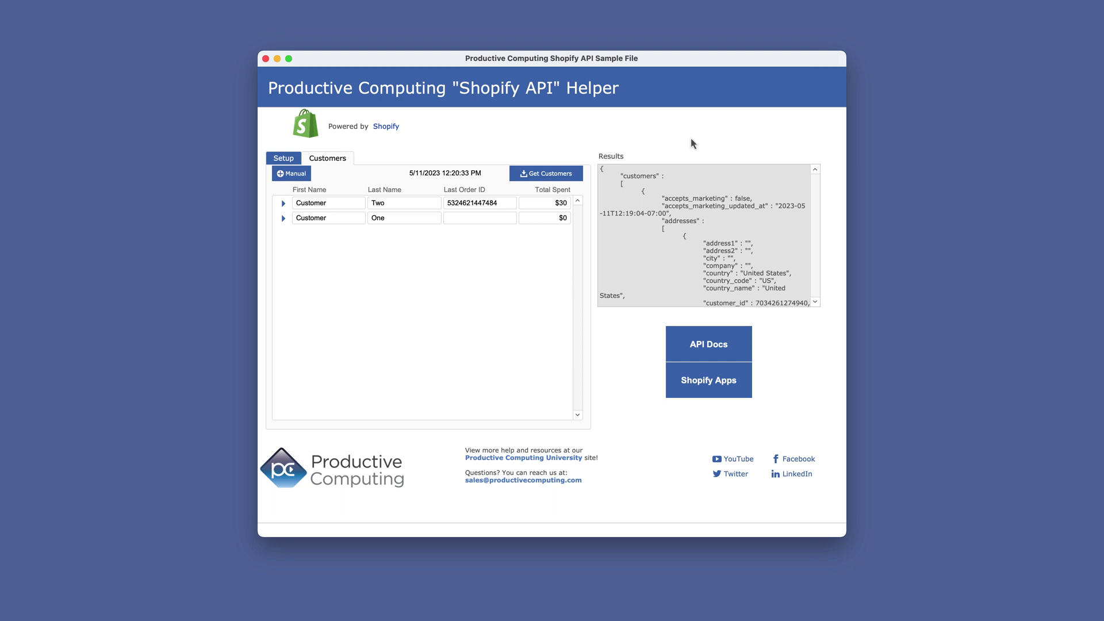
click(695, 185)
scroll(696, 185, down, 5)
scroll(704, 236, down, 10)
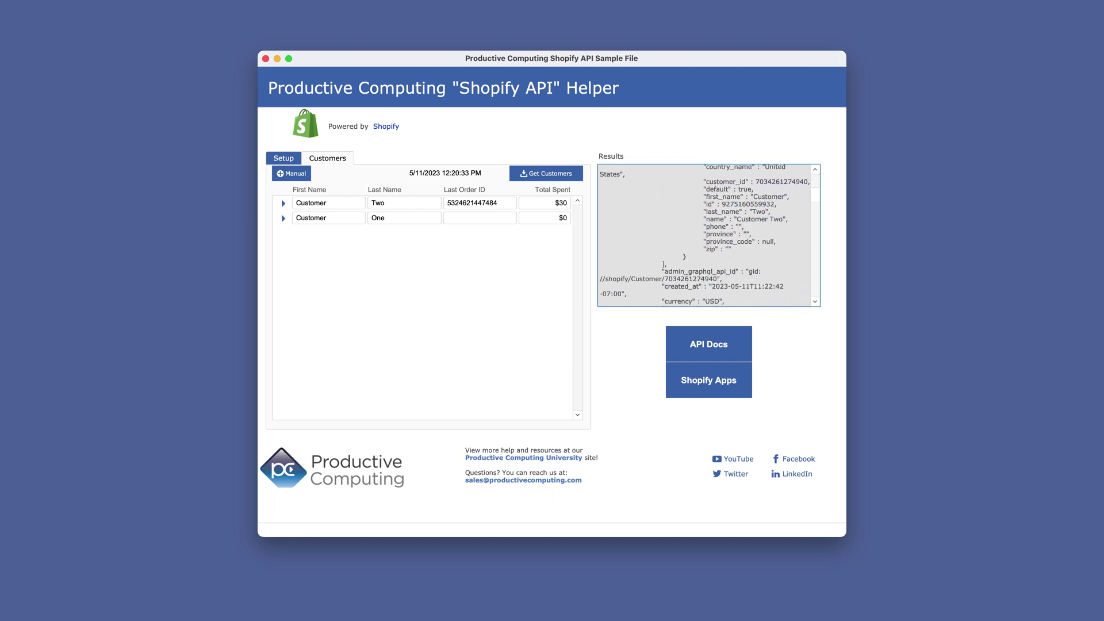
scroll(704, 235, down, 10)
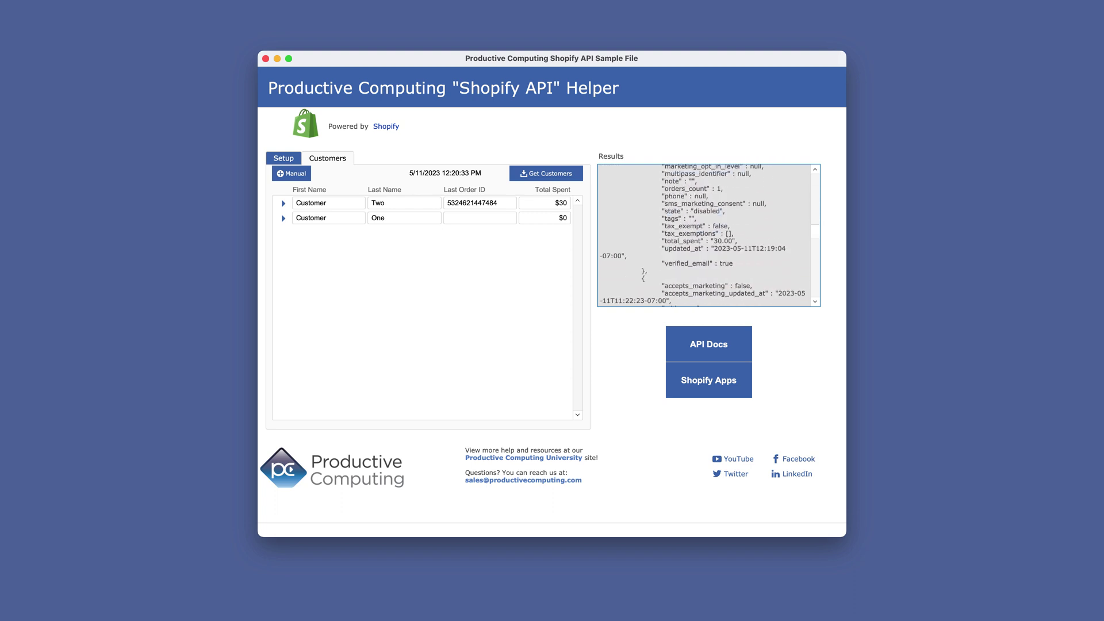
scroll(705, 236, down, 10)
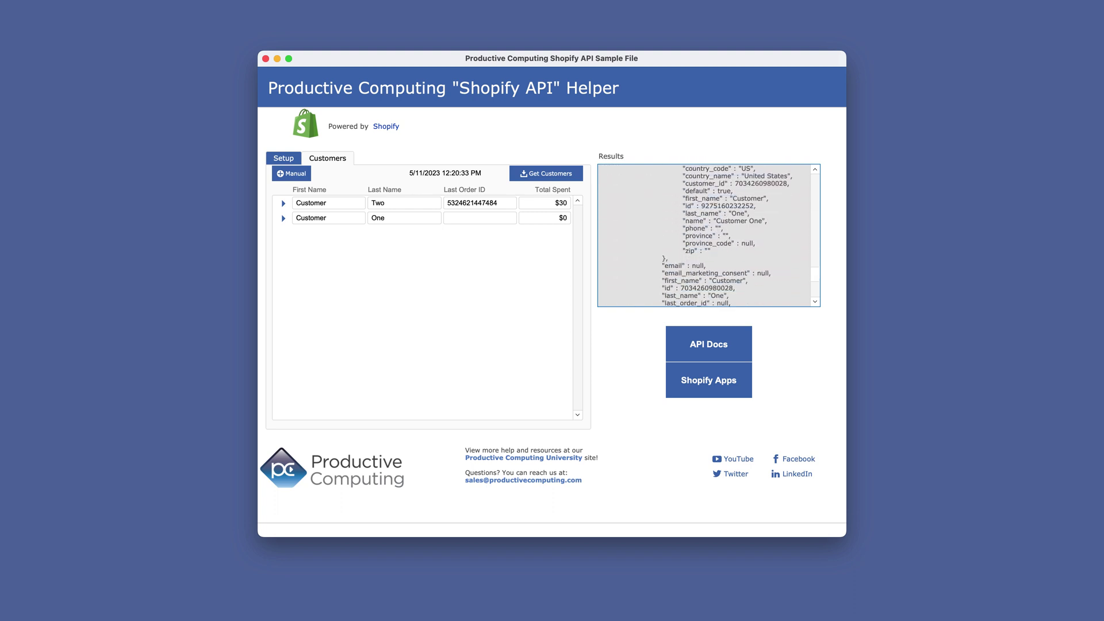
key(Escape)
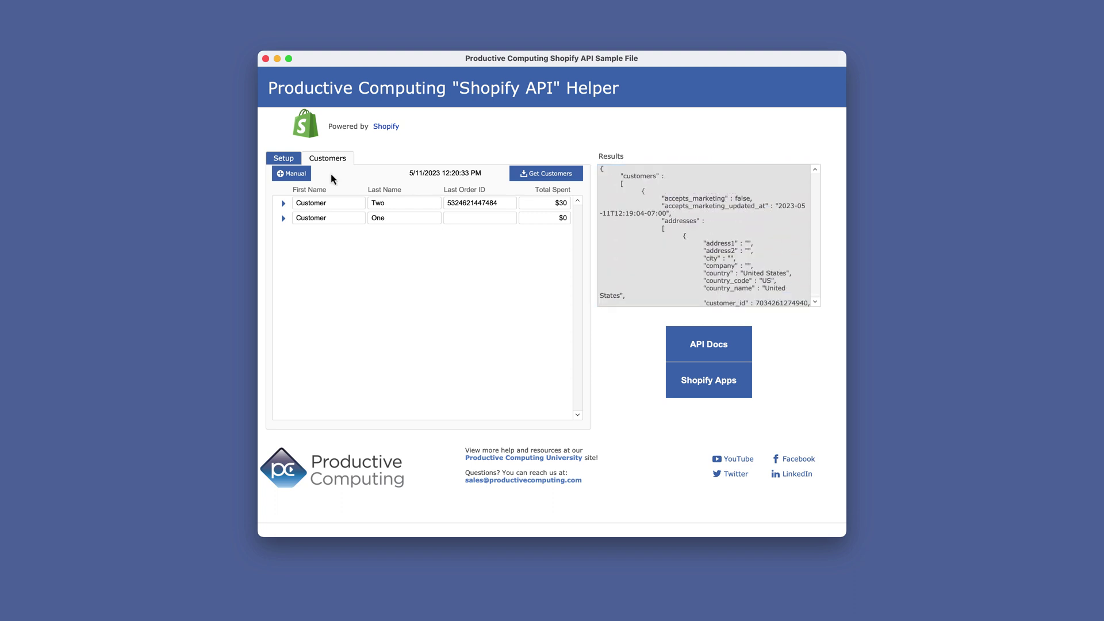
- Manually add customer 'Customer Three', push it to Shopify, and close the card
click(300, 175)
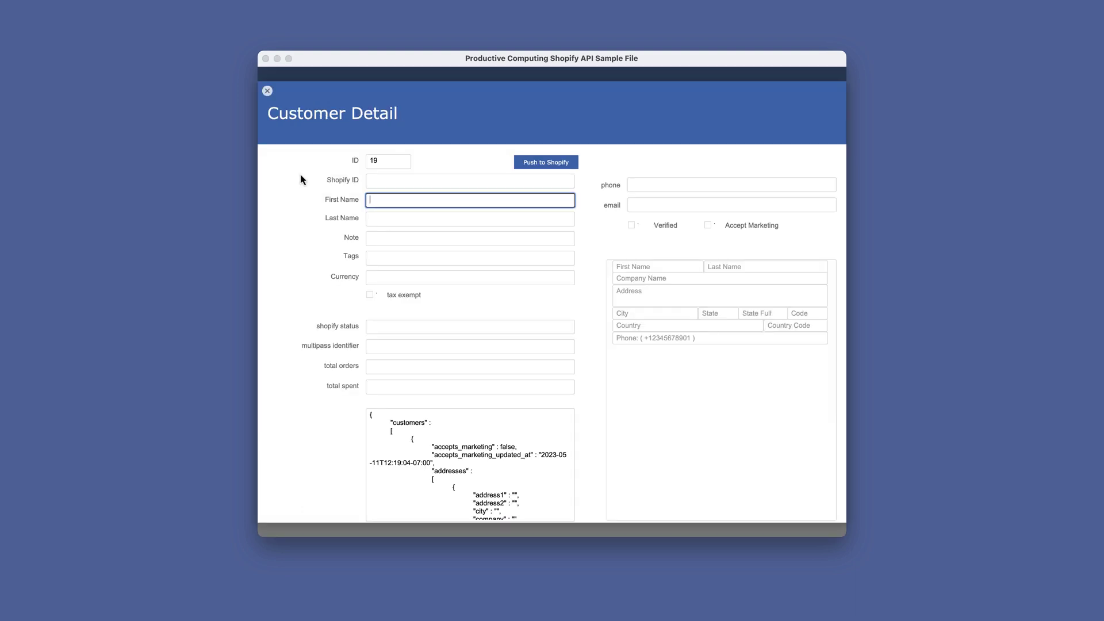
text(Customer)
key(Tab)
text(Three)
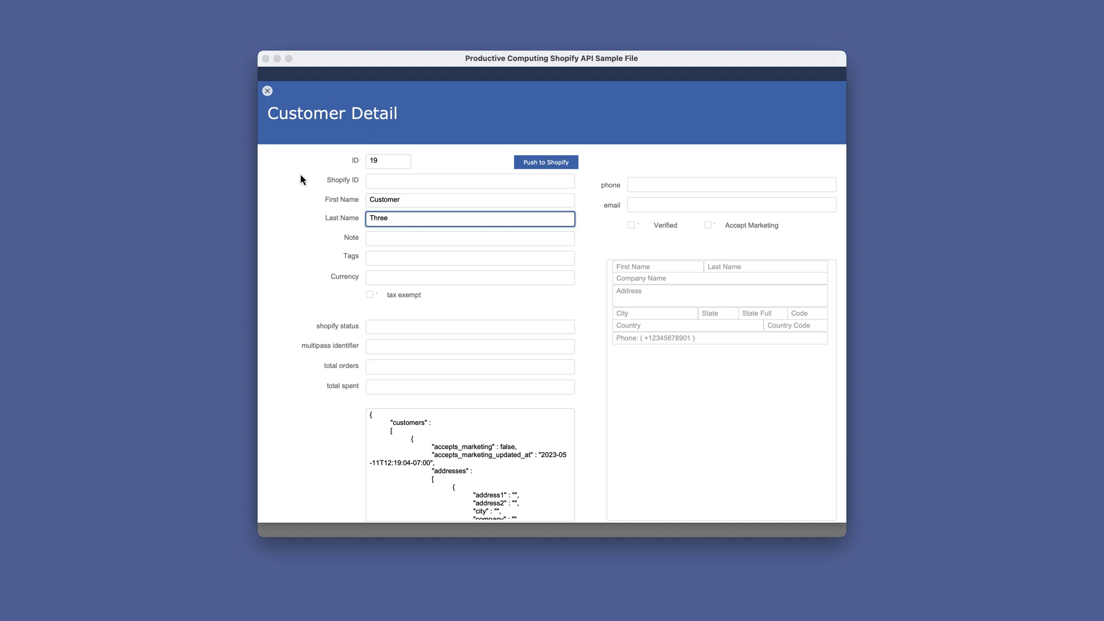
key(Tab)
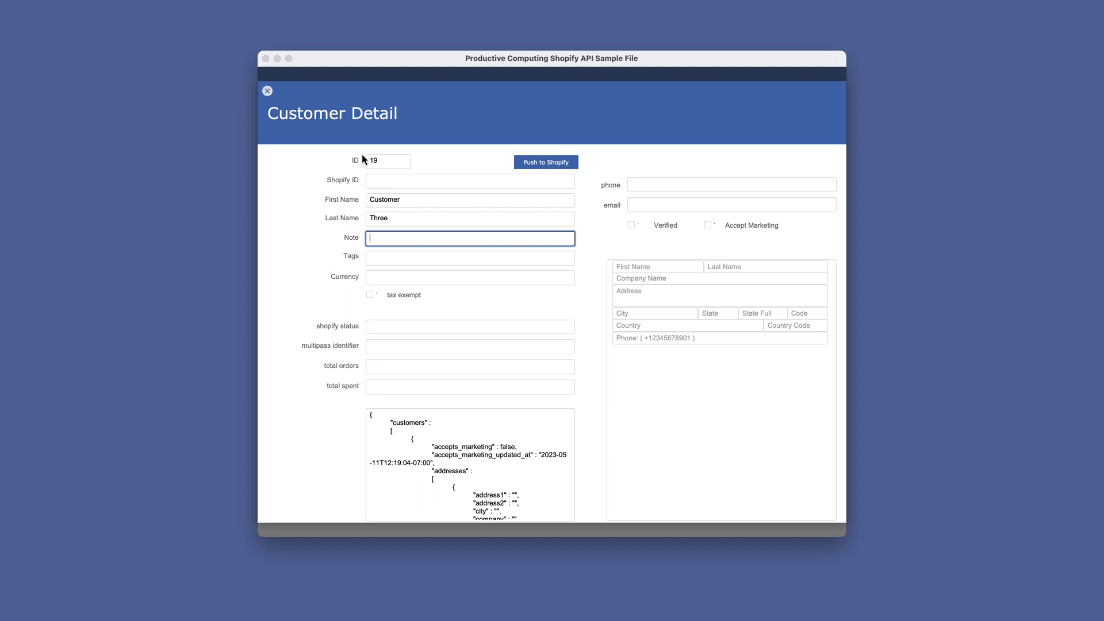
click(547, 165)
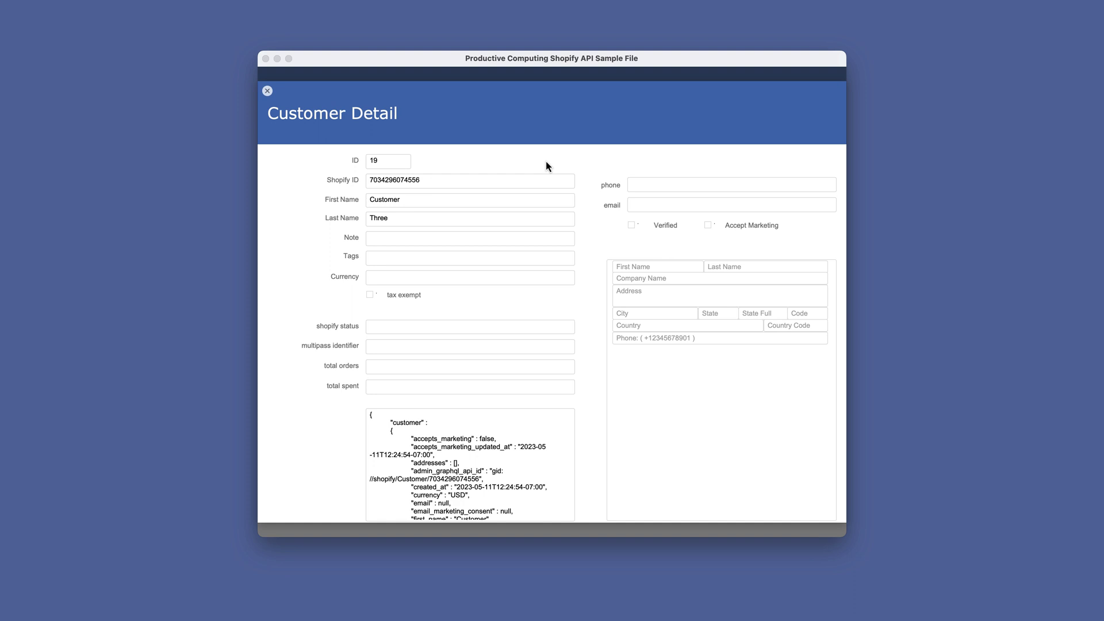
click(267, 91)
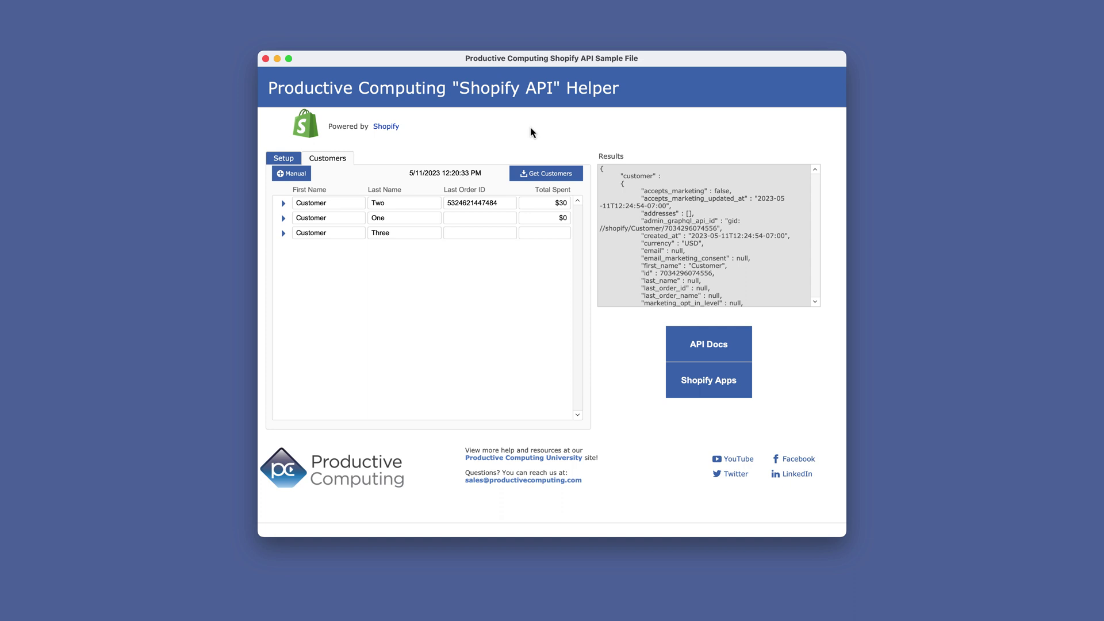
- Refresh the customer list from Shopify with Get Customers
click(539, 174)
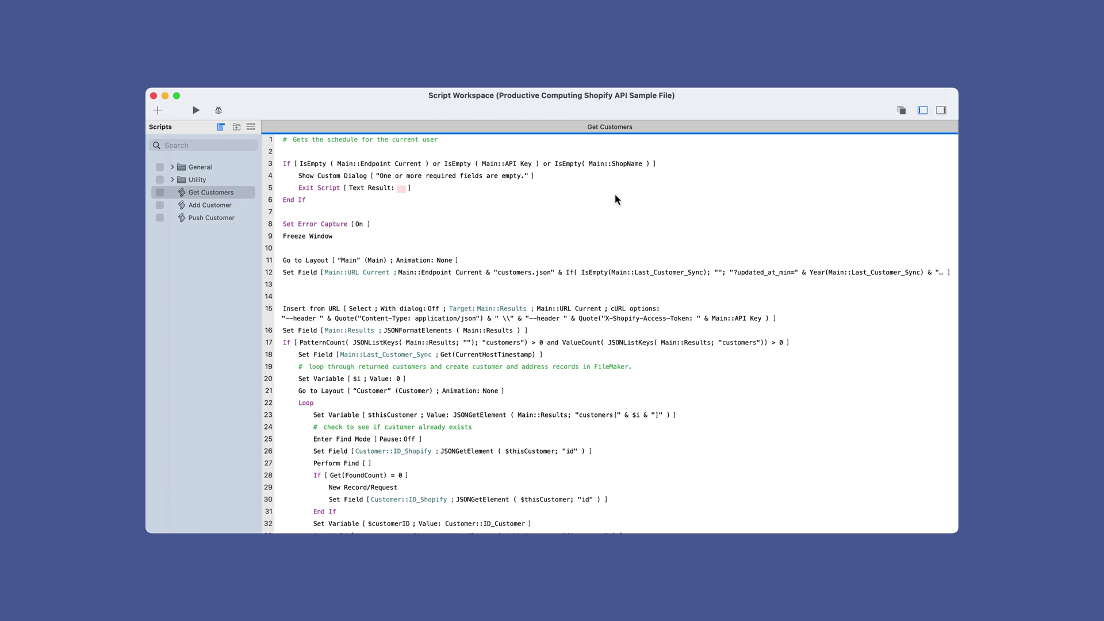
- Open the line-12 Set Field calculation building the customers.json URL with updated_at_min
click(608, 276)
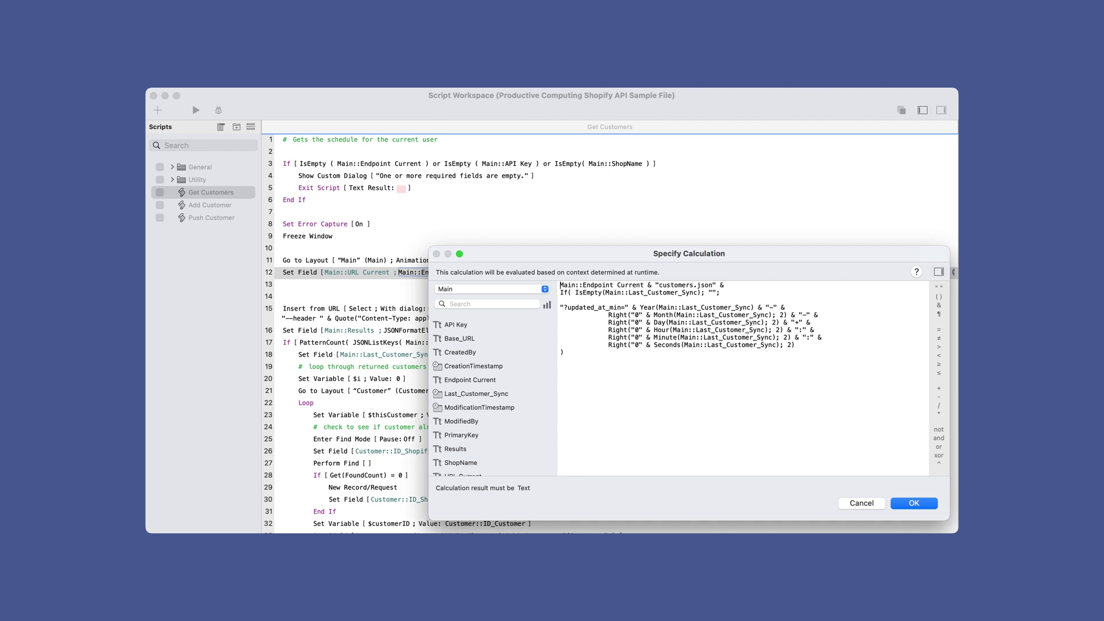
- Cancel the URL calculation and confirm Insert from URL targets Main::Results
click(859, 505)
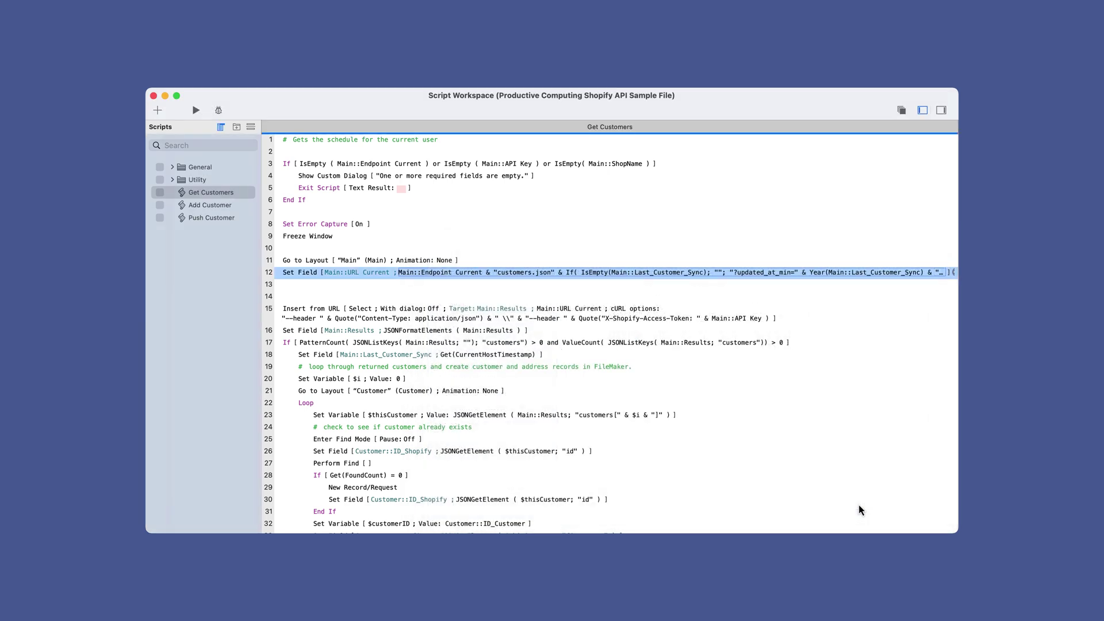
click(293, 316)
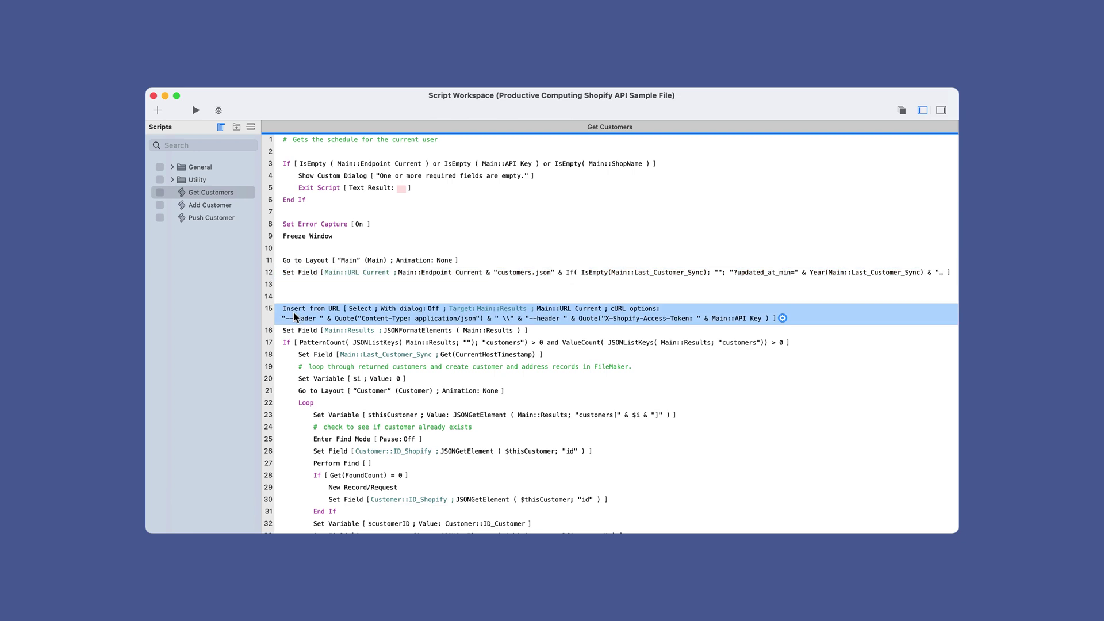
click(493, 309)
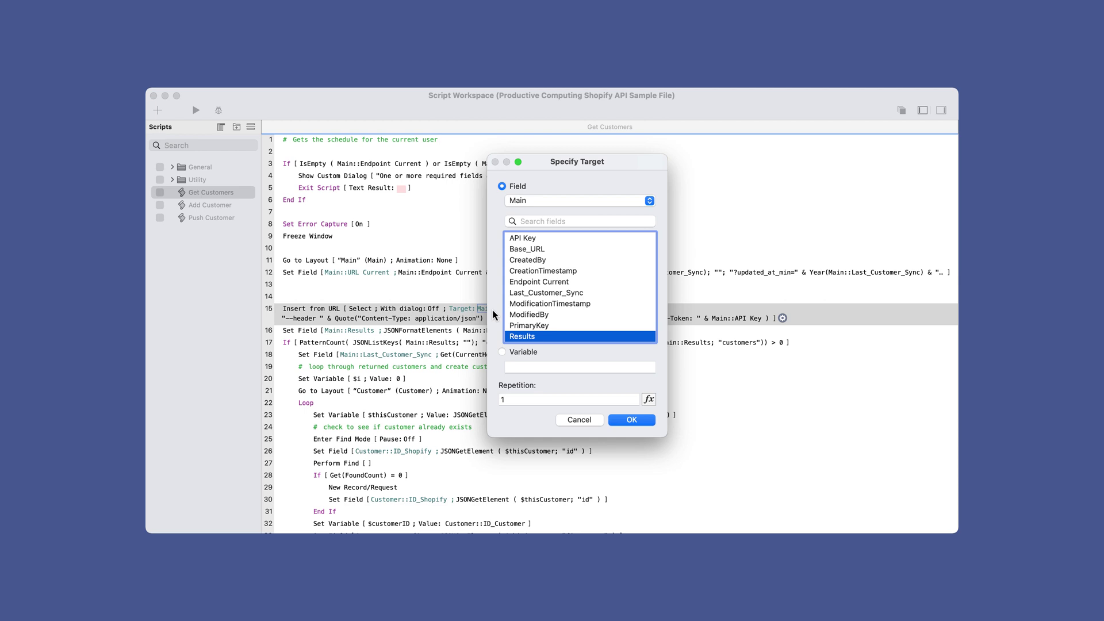
click(581, 421)
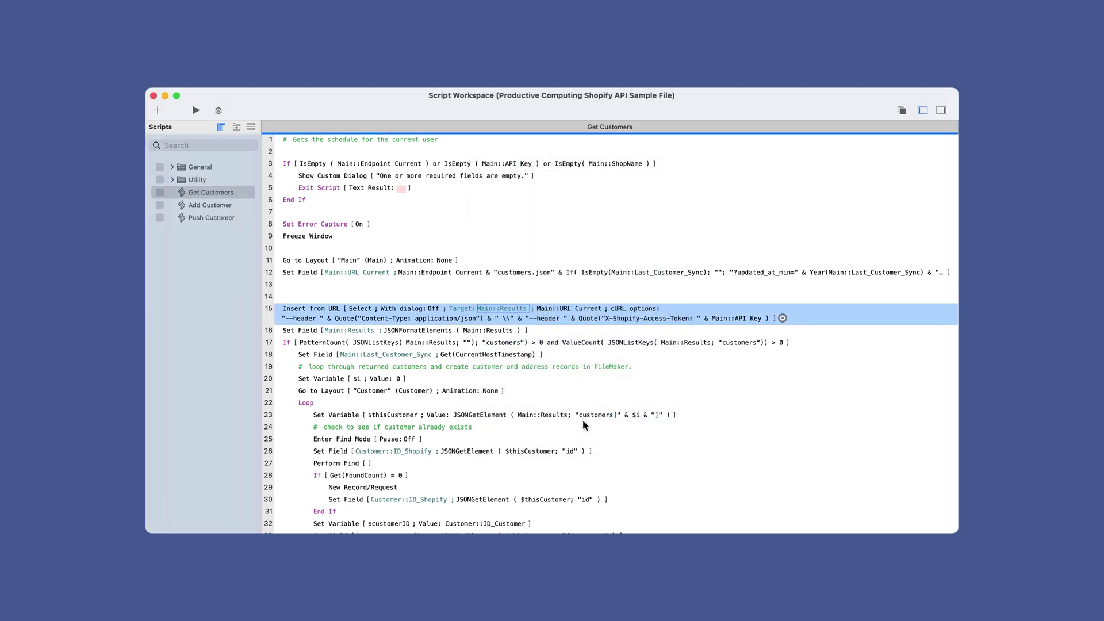
click(550, 320)
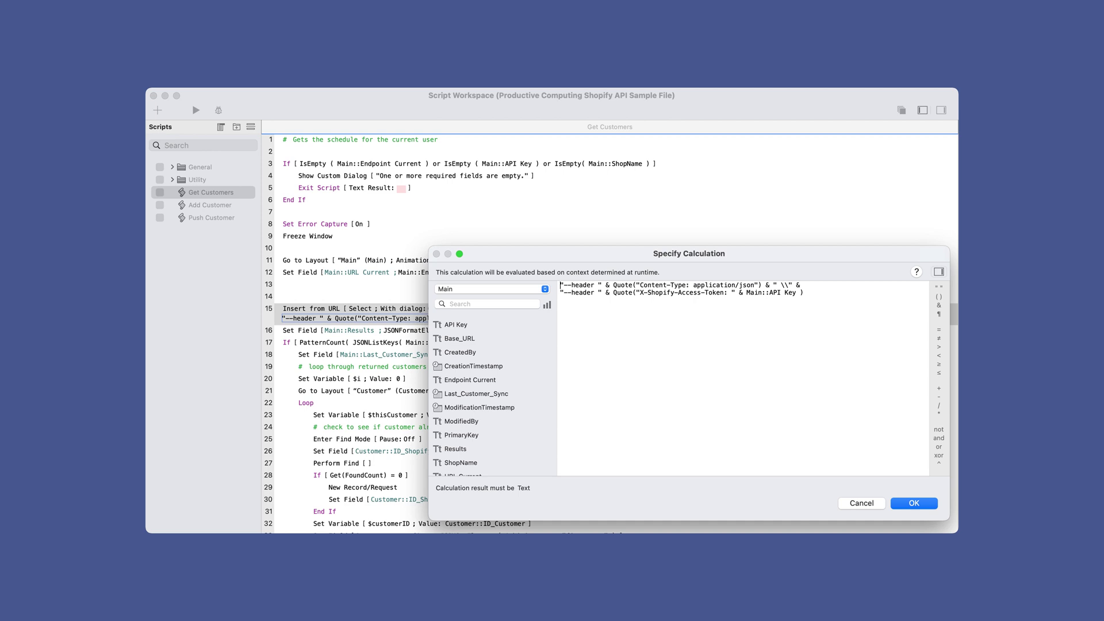
click(861, 503)
click(562, 336)
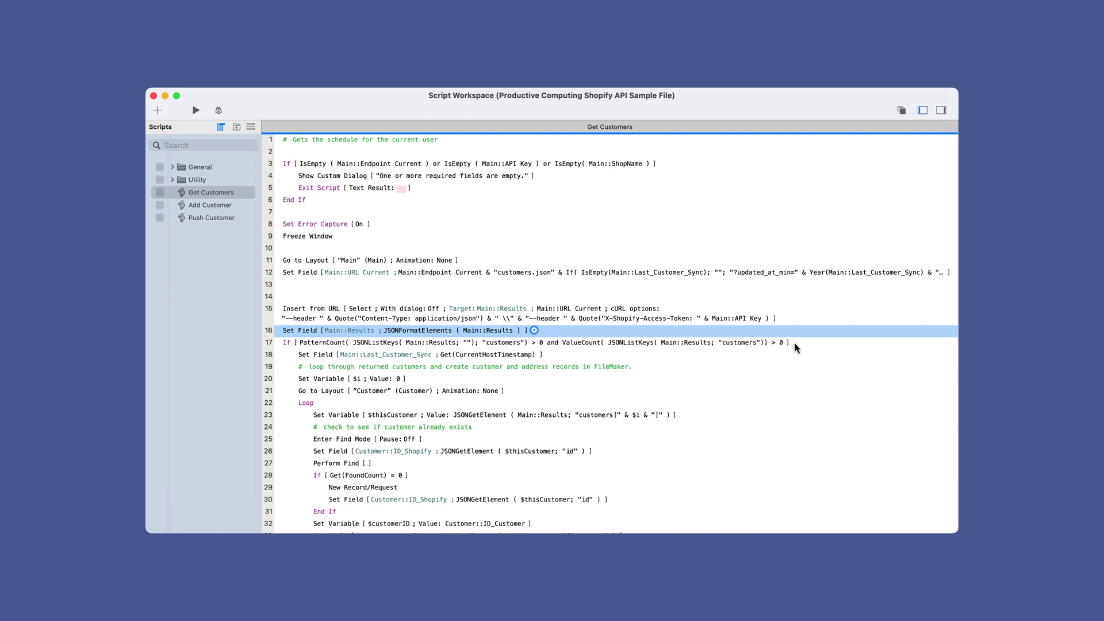
- Review the returned-customers check and the customer loop (lines 17 and 22)
click(817, 343)
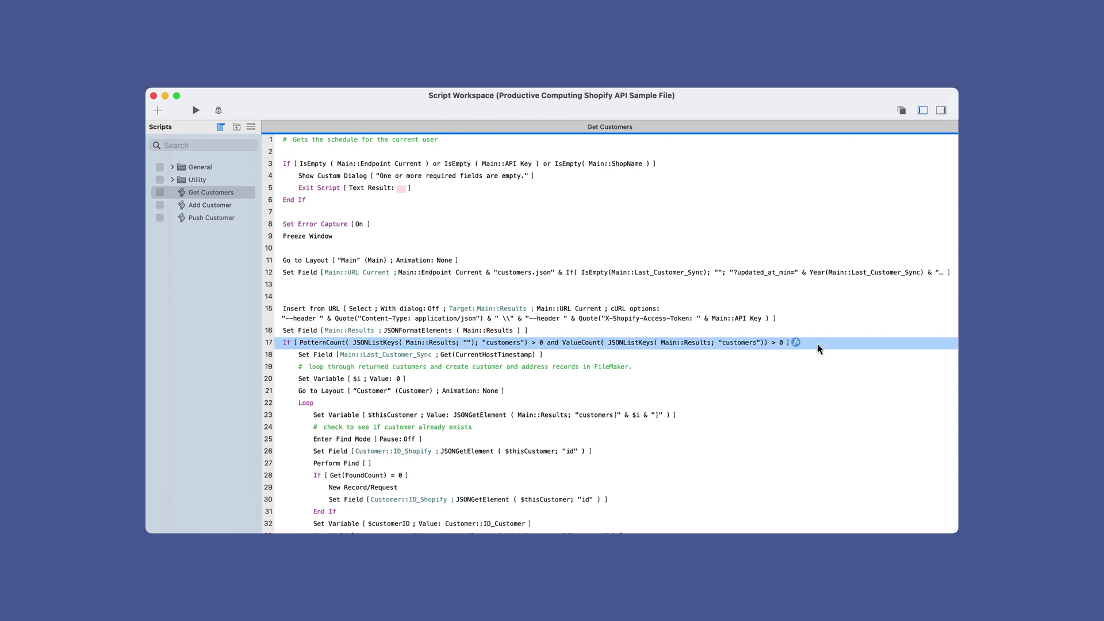
scroll(820, 349, down, 5)
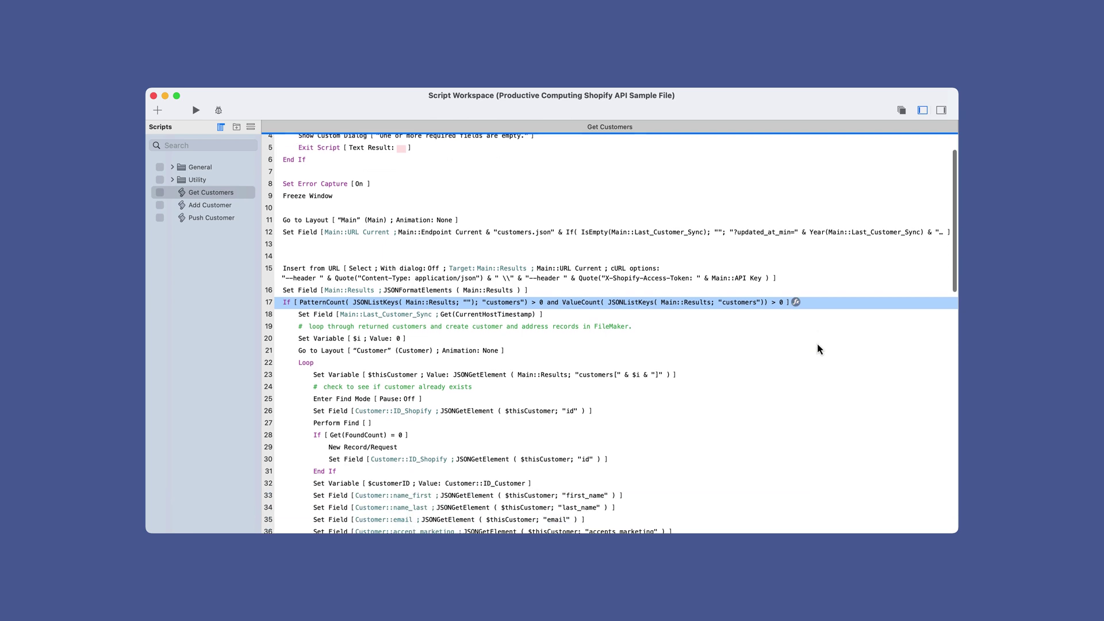
scroll(820, 349, down, 3)
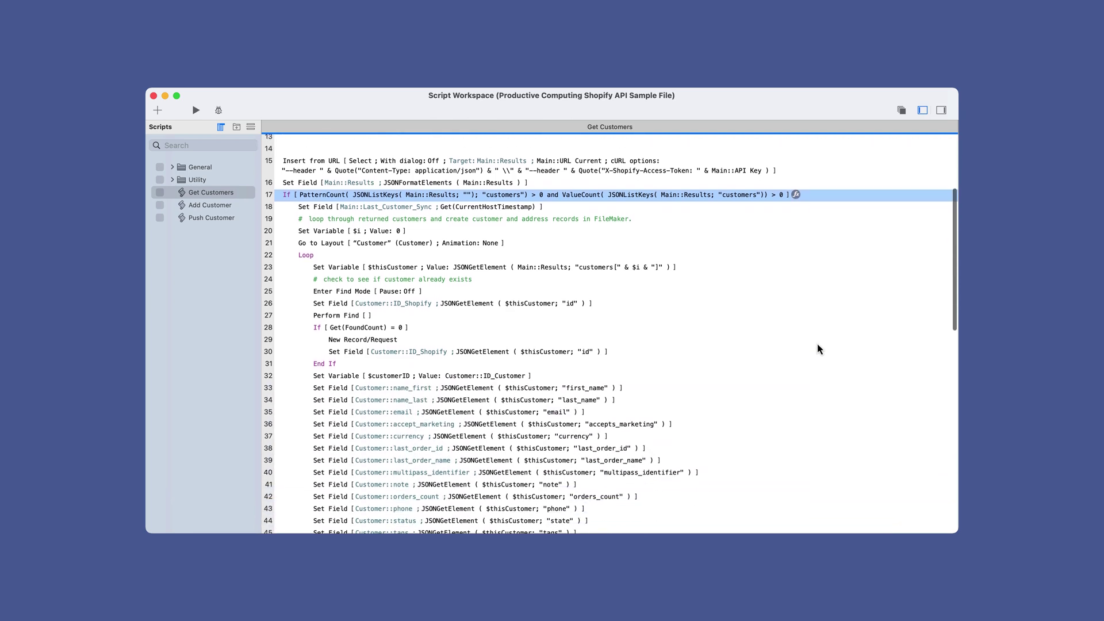
scroll(820, 349, down, 1)
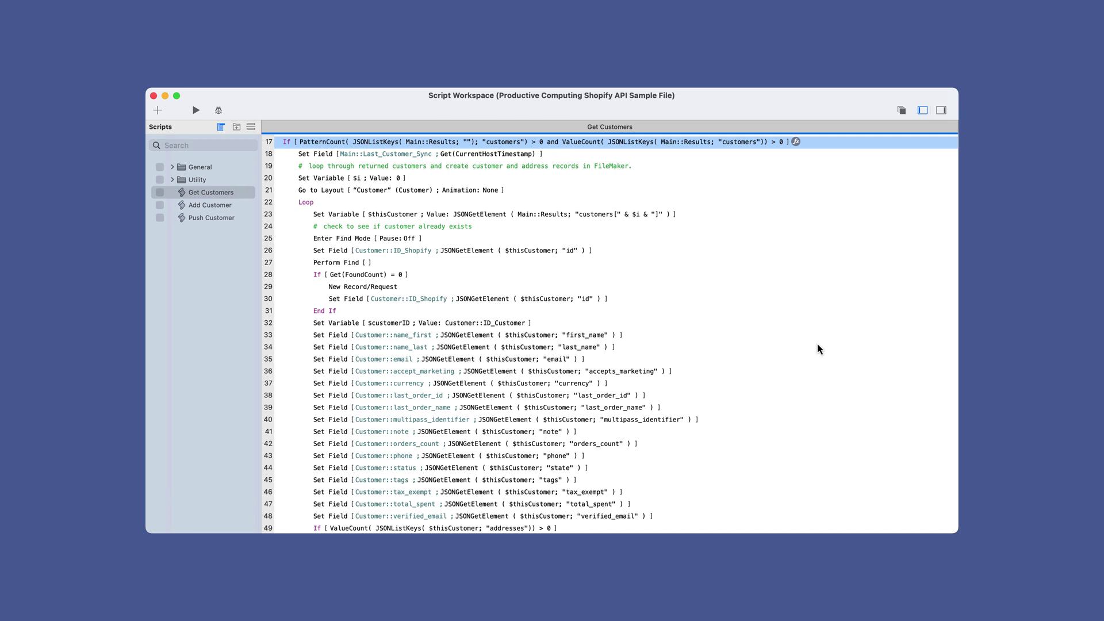
click(303, 205)
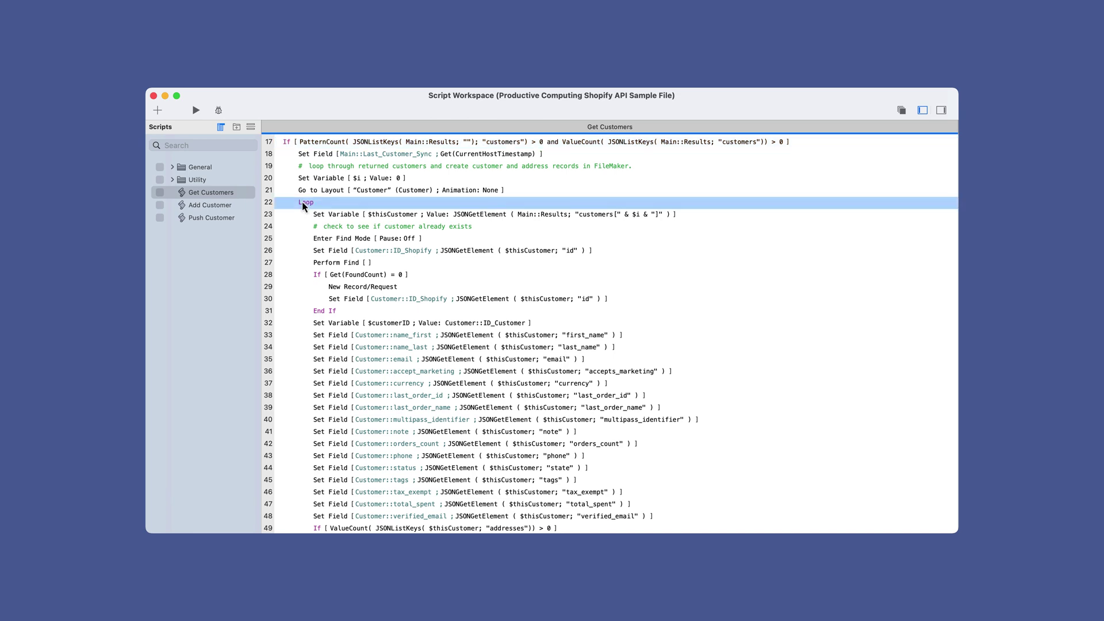
- Review the address check and per-address loop (lines 49 and 52)
scroll(303, 205, down, 10)
scroll(302, 202, down, 5)
click(292, 226)
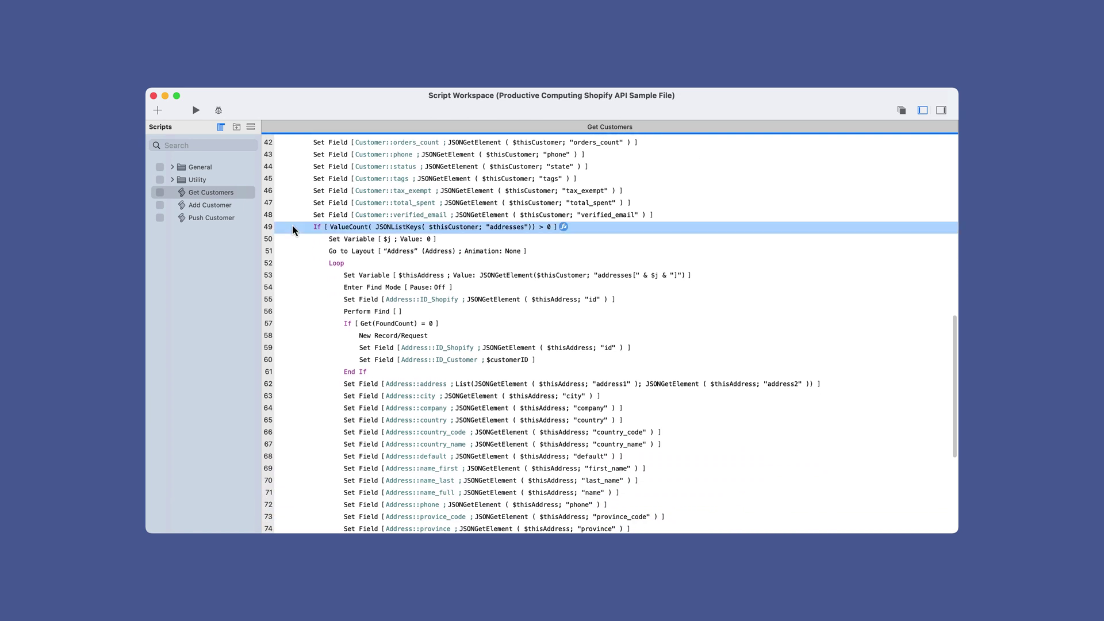
scroll(291, 229, down, 2)
click(289, 229)
scroll(288, 229, down, 3)
scroll(288, 229, down, 4)
scroll(288, 229, down, 2)
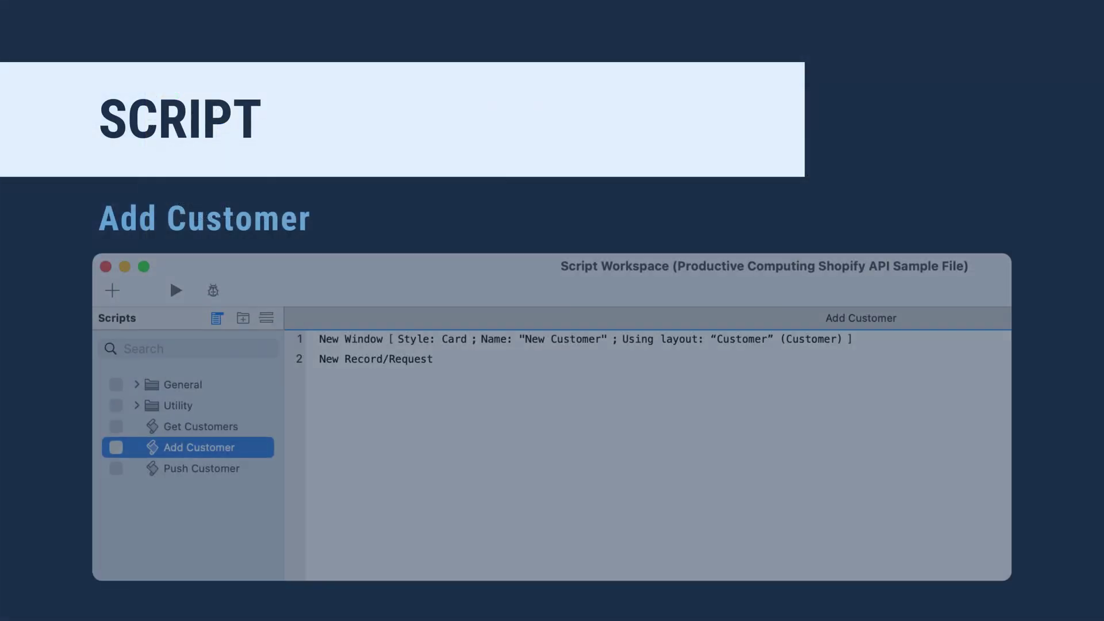